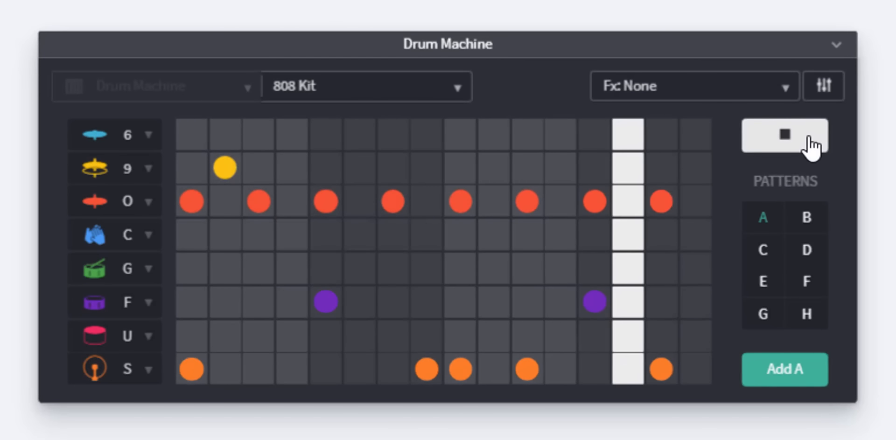
Stop the pattern's playback and clear all hits from pattern A's grid
click(811, 144)
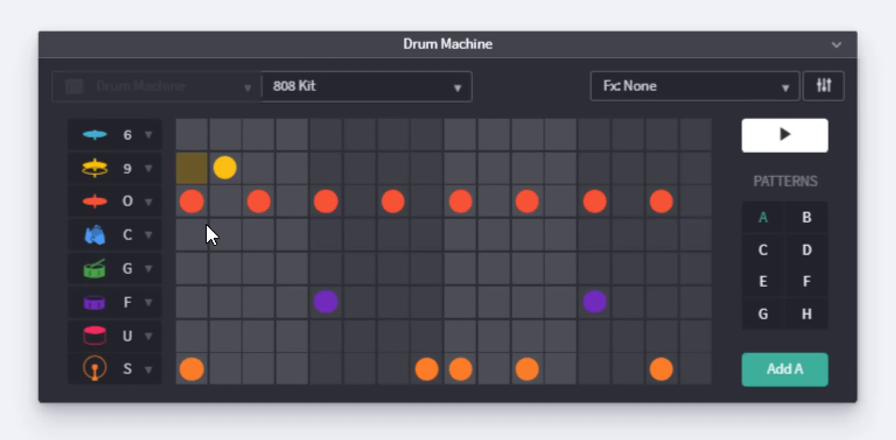
right_click(496, 129)
click(553, 164)
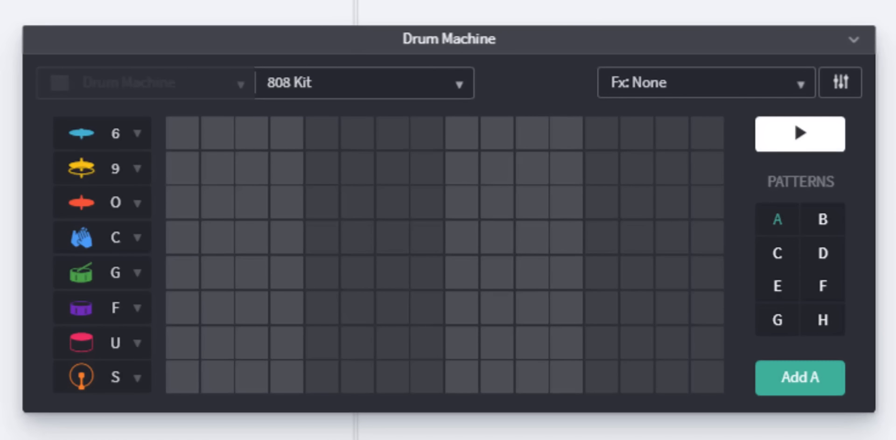
View the alternative drum sounds available for the Kick row, close the list, and audition the kick
click(82, 379)
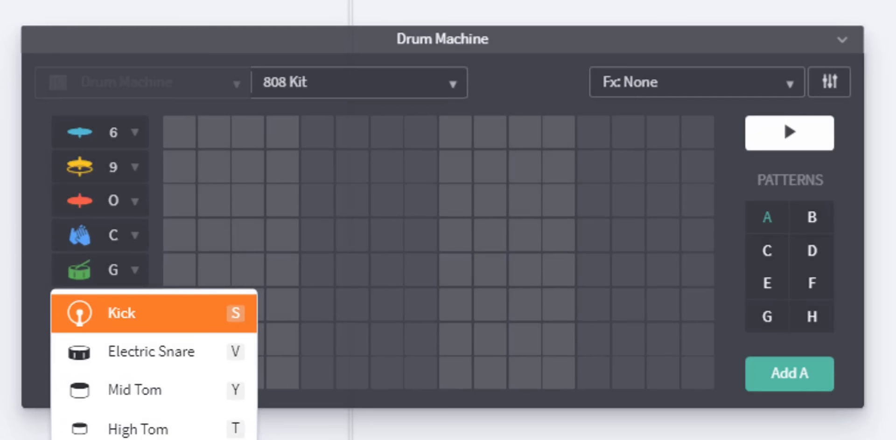
click(35, 378)
click(108, 372)
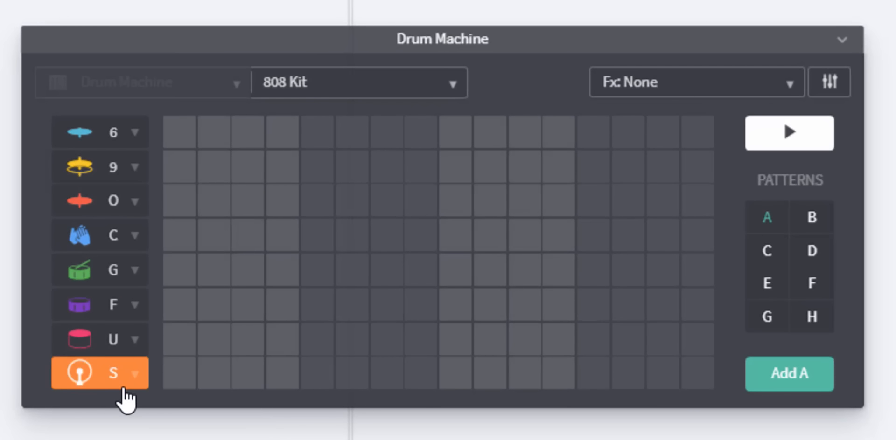
click(36, 384)
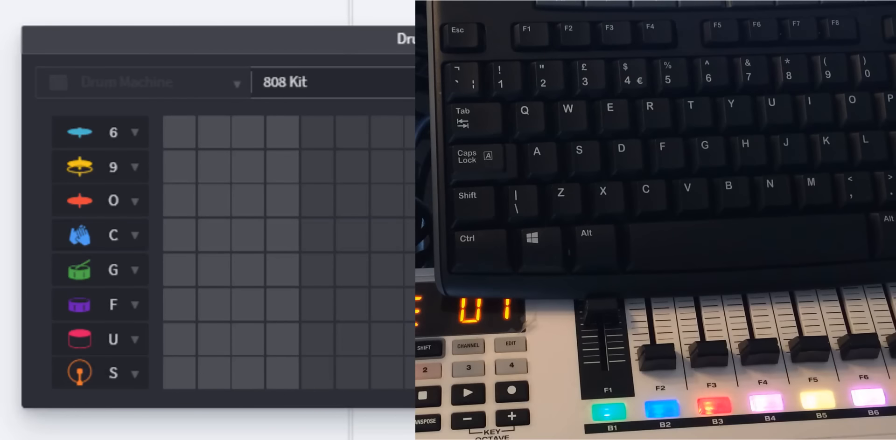
Audition the kick repeatedly from the computer keyboard, together with the purple F-row snare
key(s)
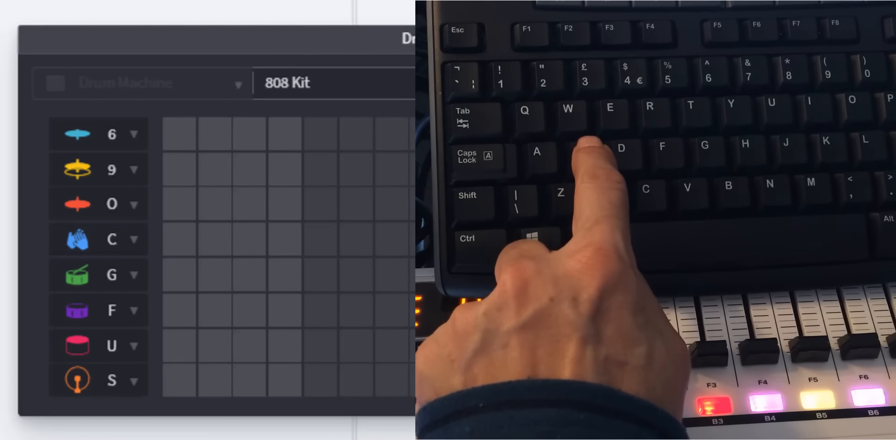
key(s)
key(s)
key(s)
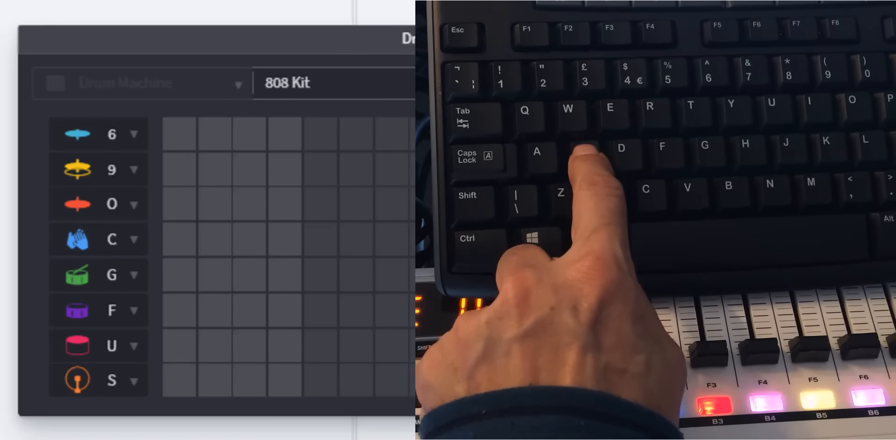
key(s)
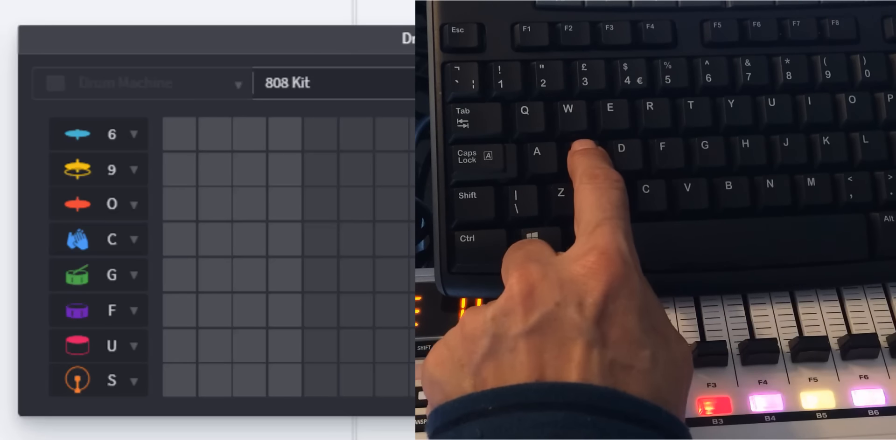
key(s)
key(f)
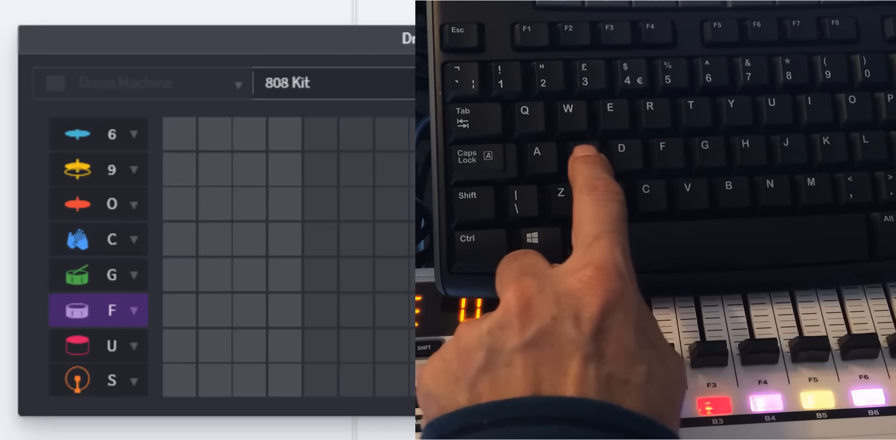
key(s)
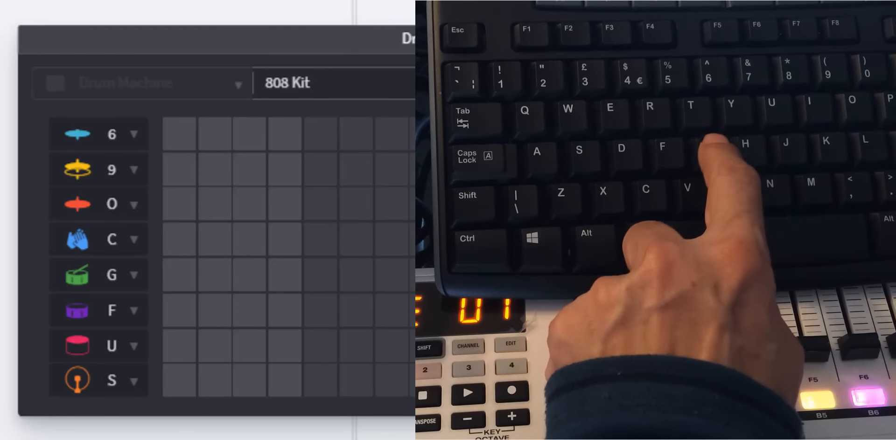
Audition the C-row clap once and the red O-row hi-hat several times from the computer keyboard
key(c)
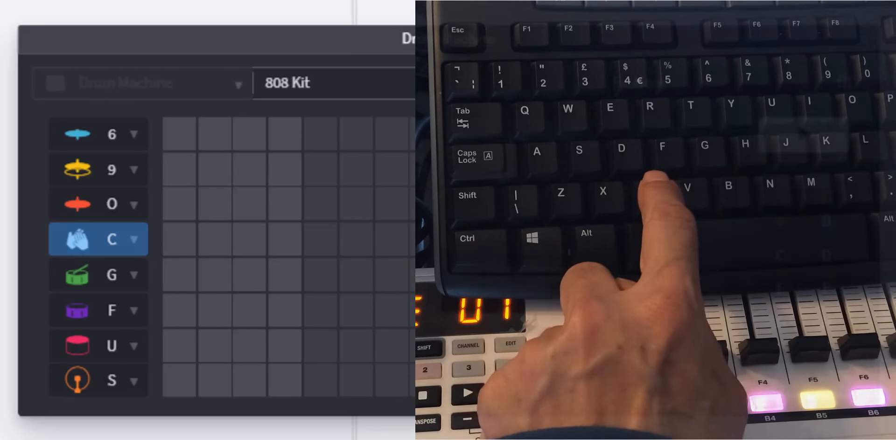
key(o)
key(o)
key(o)
key(o)
key(o)
key(o)
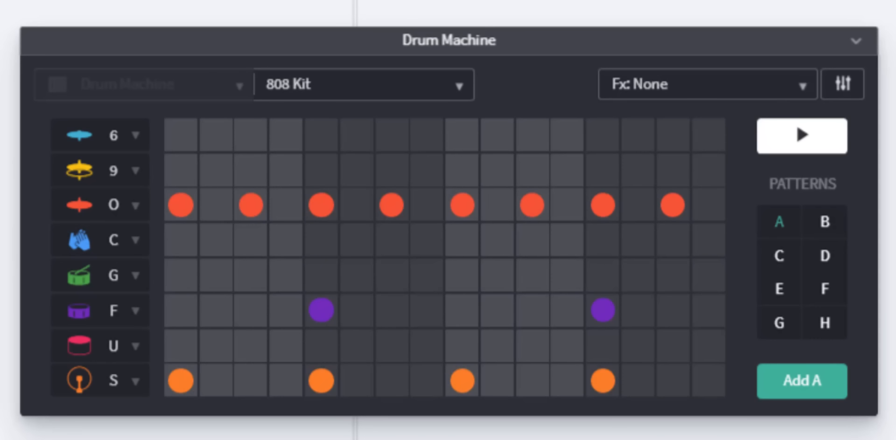
Play and stop the basic beat in pattern A four times, following the kick, snare and hi-hat rows against the counts
click(798, 136)
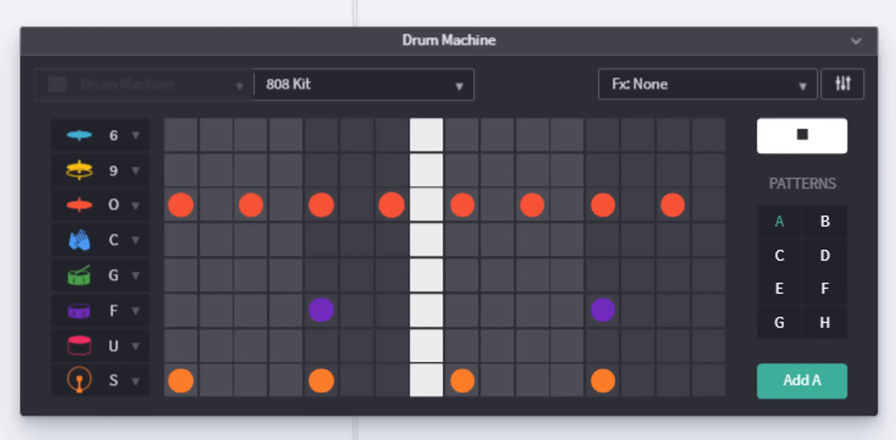
click(819, 133)
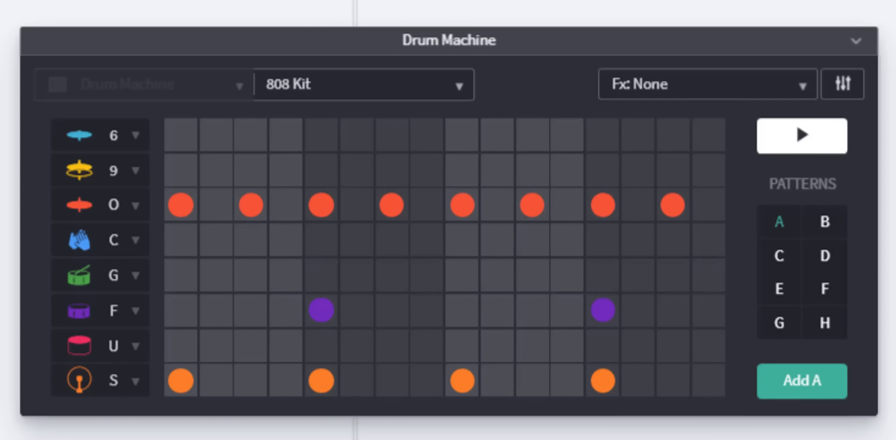
click(791, 137)
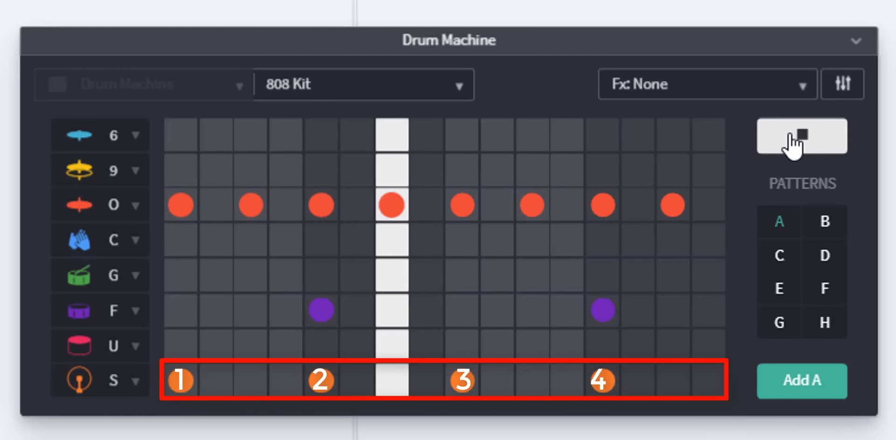
click(790, 135)
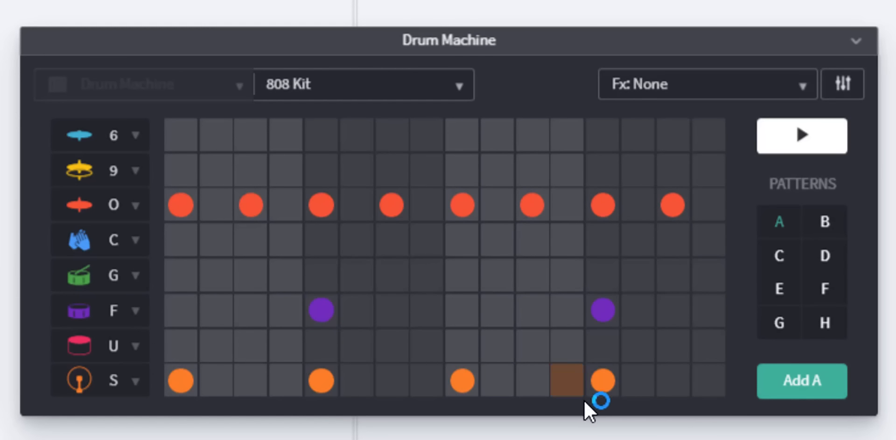
click(806, 146)
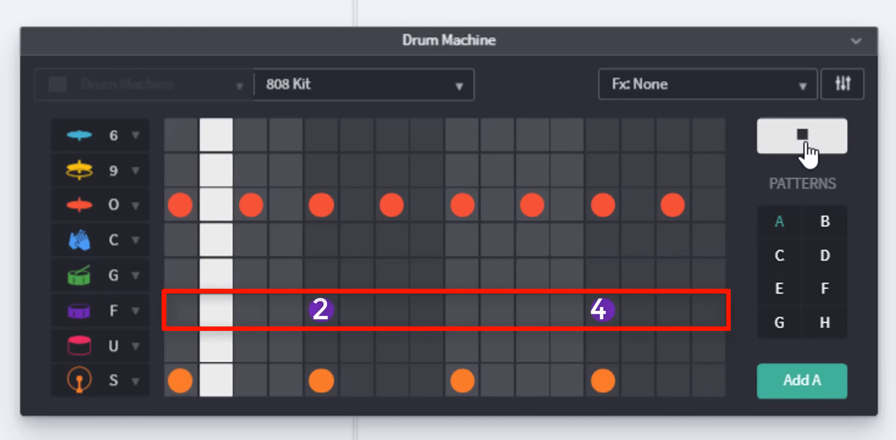
click(806, 145)
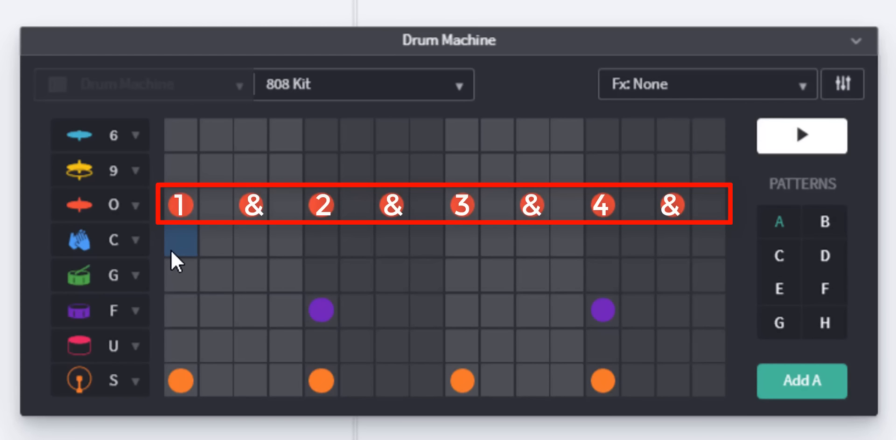
click(835, 139)
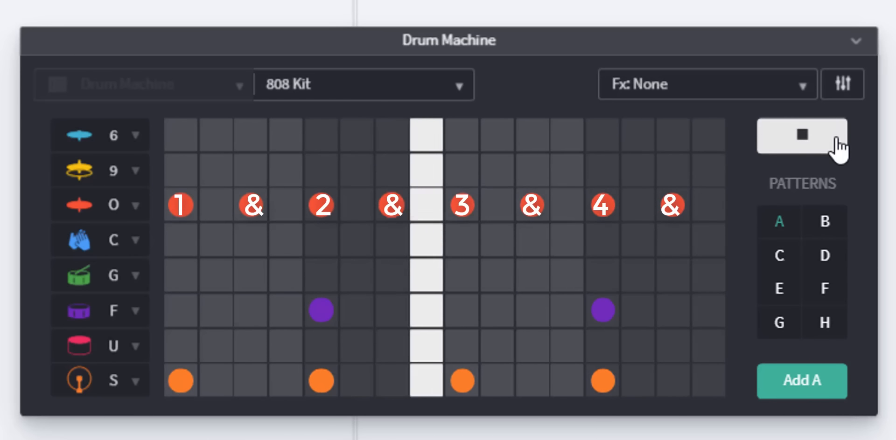
click(838, 149)
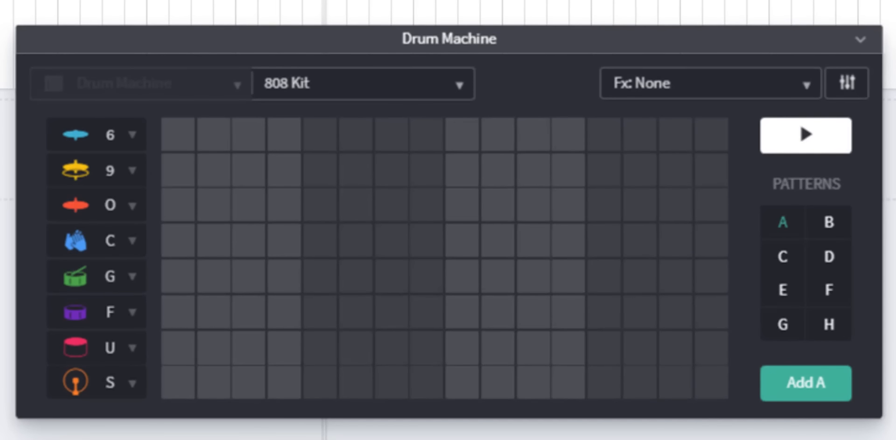
Place kick hits on beats 1, 2, 3 and 4 and F-row snare hits on beats 2 and 4, and play the pattern back
click(171, 383)
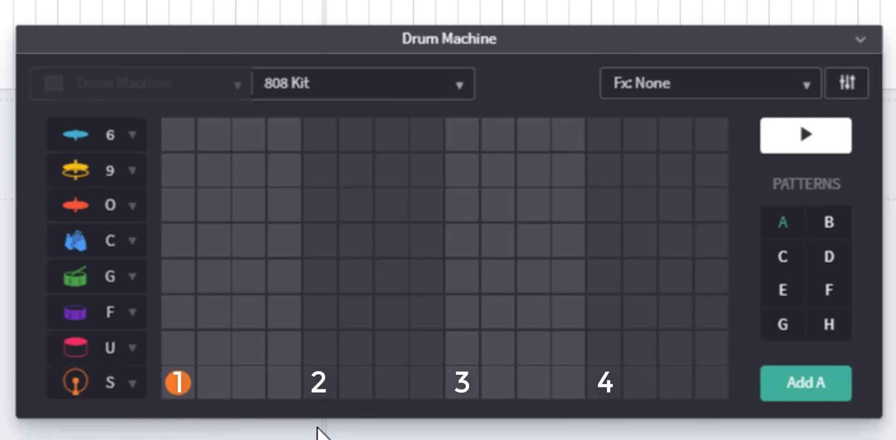
click(321, 384)
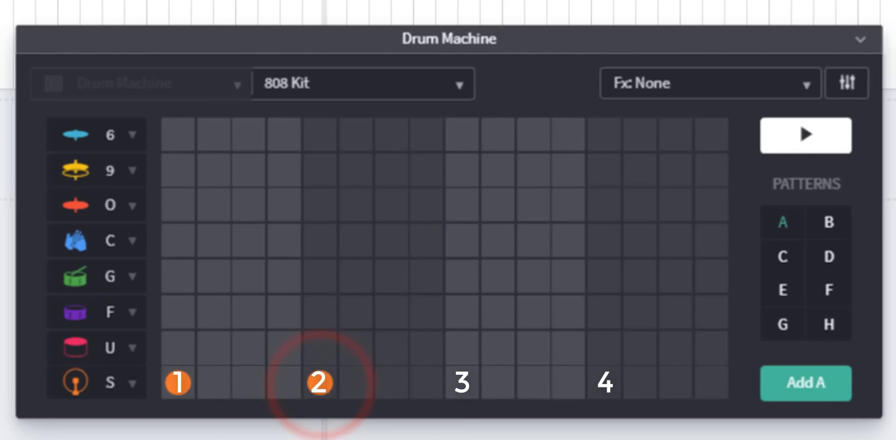
click(455, 383)
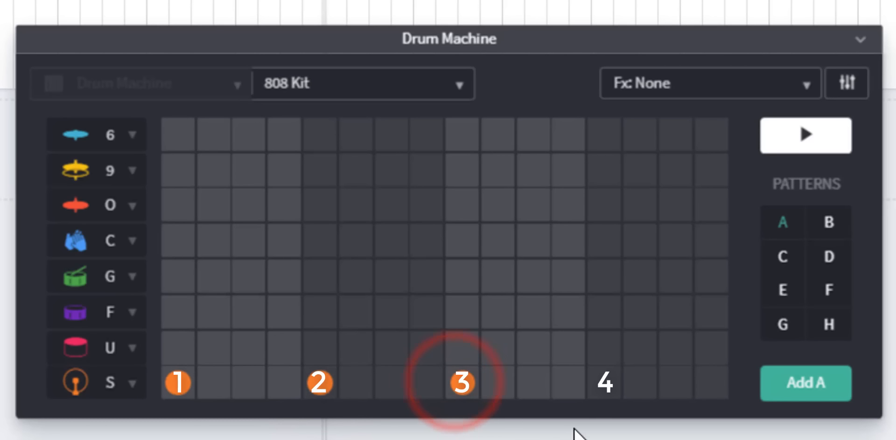
click(601, 387)
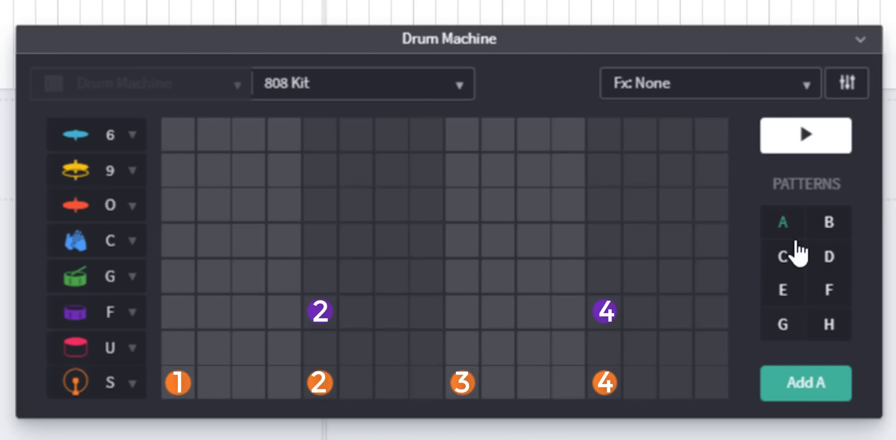
click(809, 142)
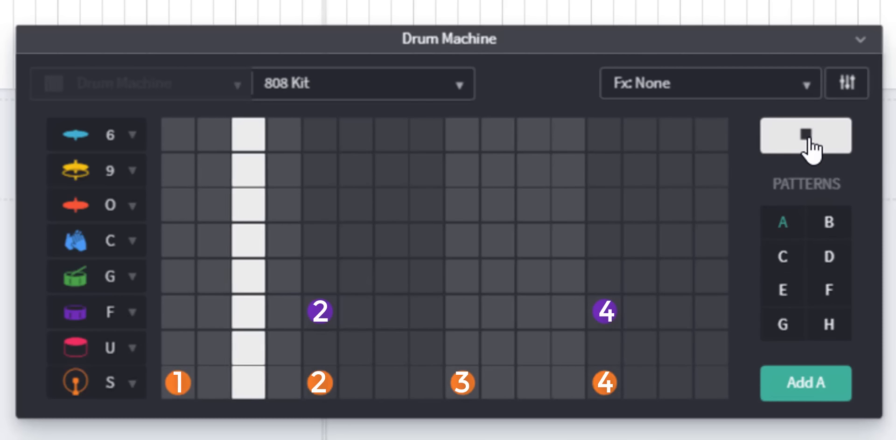
click(811, 142)
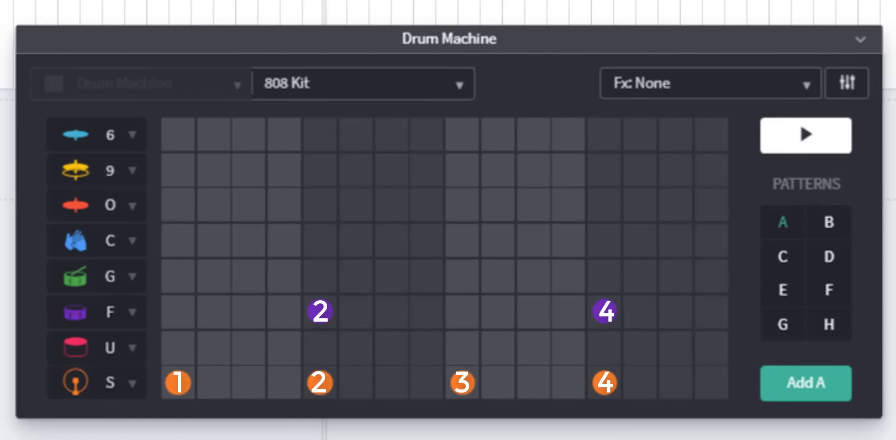
Add O-row hi-hat hits on every count and off-beat (1 & 2 & 3 & 4 &), and play the full pattern back
click(182, 208)
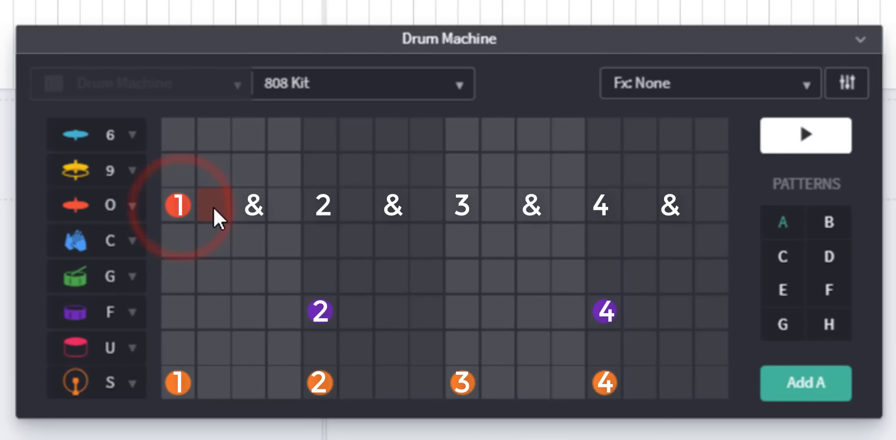
click(242, 207)
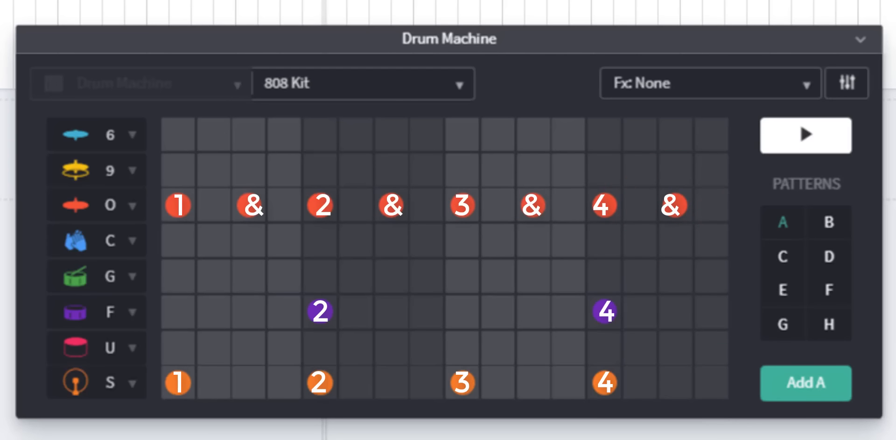
click(817, 140)
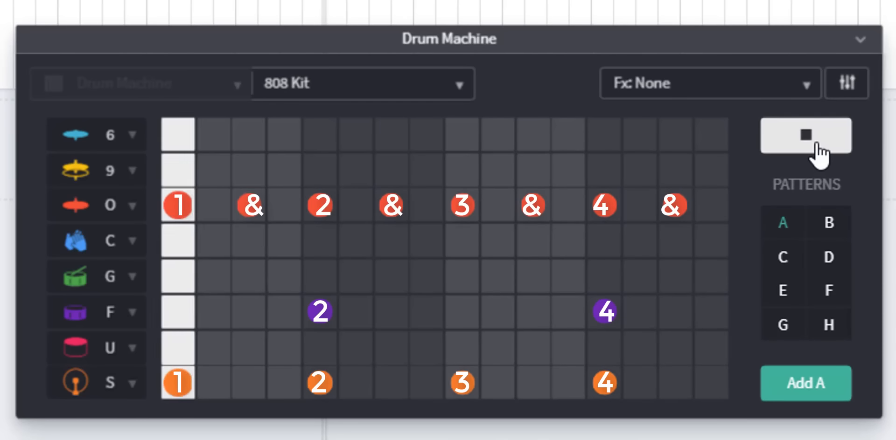
click(818, 145)
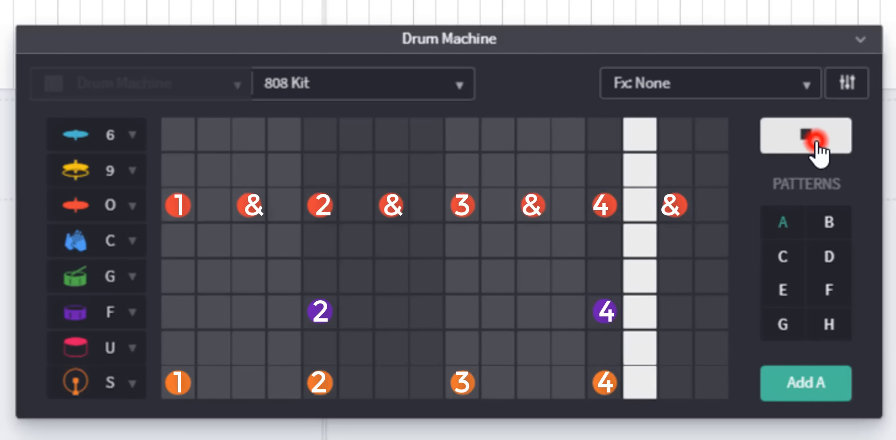